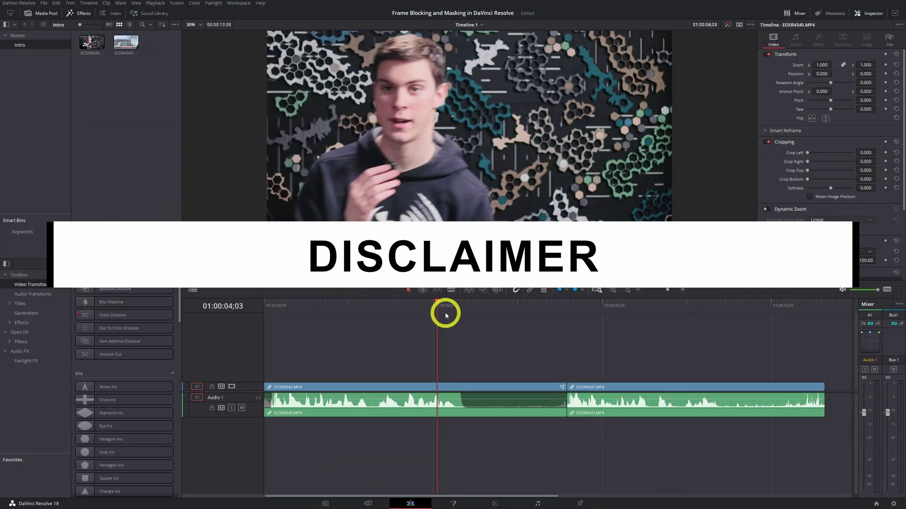
- Park the playhead at 01:00:05;28, where the walking man is entering the shot, and open the clip on the Fusion page
{"action": "left_click_drag", "start_coordinate": [446, 316], "coordinate": [527, 324]}
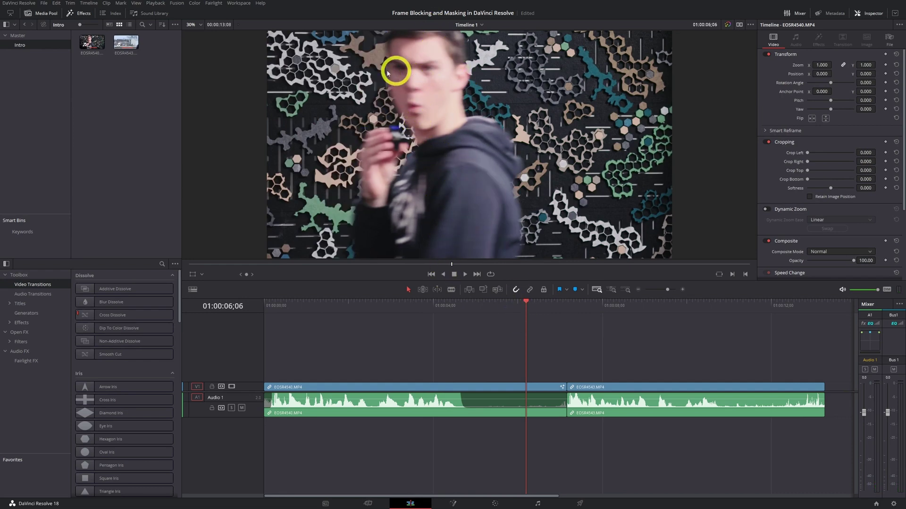
{"action": "left_click_drag", "start_coordinate": [527, 308], "coordinate": [514, 345]}
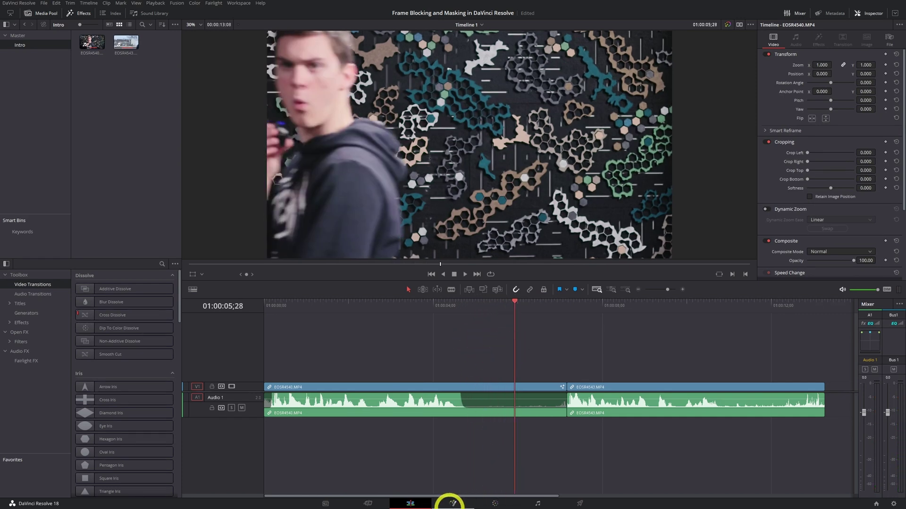
{"action": "left_click", "coordinate": [451, 504]}
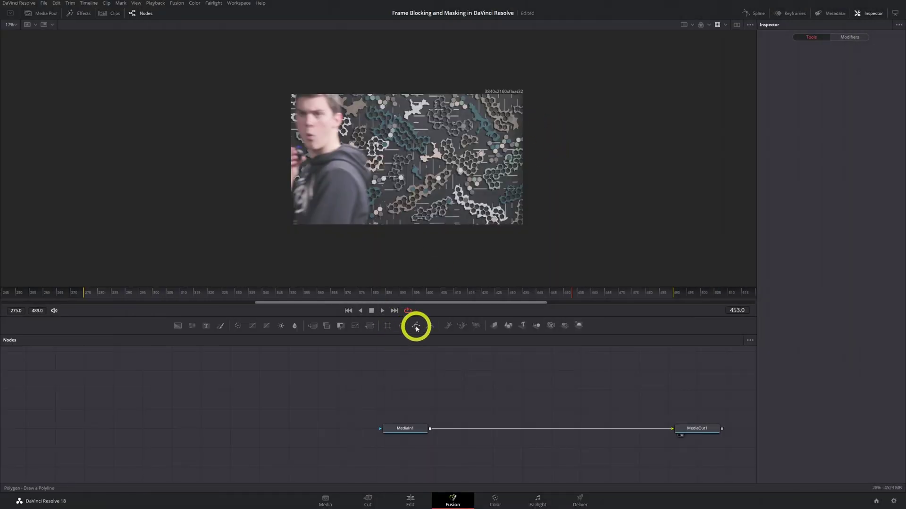
- Add a Polygon node to the composition and draw a closed four-sided mask around the whole image, outside its borders
{"action": "left_click_drag", "start_coordinate": [416, 328], "coordinate": [289, 421]}
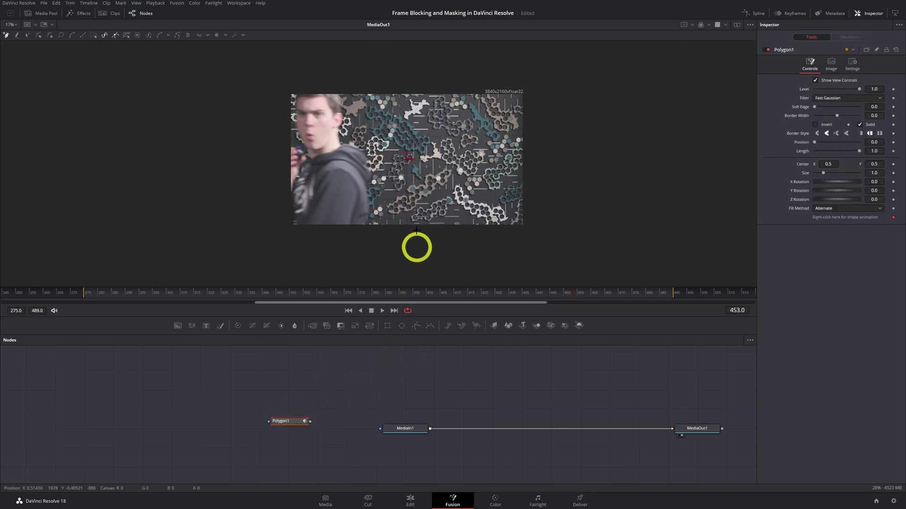
{"action": "left_click", "coordinate": [268, 67]}
{"action": "left_click", "coordinate": [472, 70]}
{"action": "left_click", "coordinate": [574, 71]}
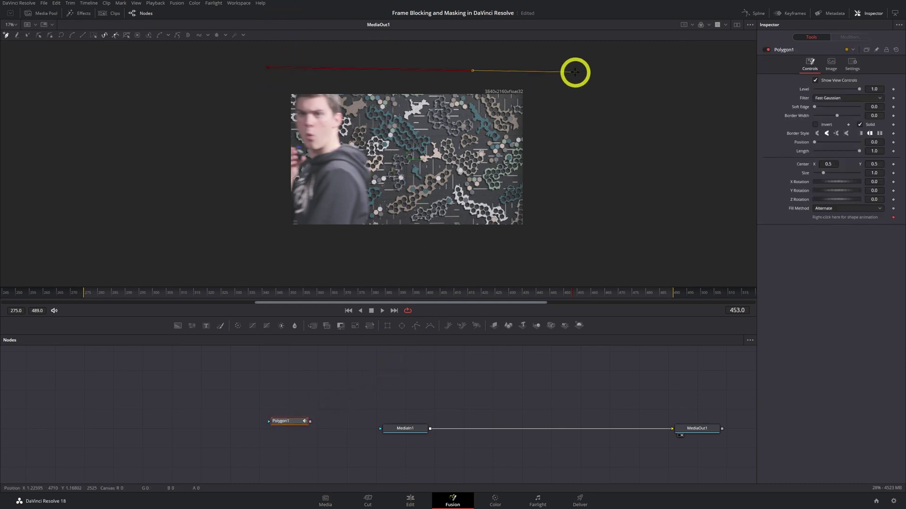
{"action": "left_click", "coordinate": [570, 264]}
{"action": "left_click", "coordinate": [350, 268]}
{"action": "left_click", "coordinate": [240, 269]}
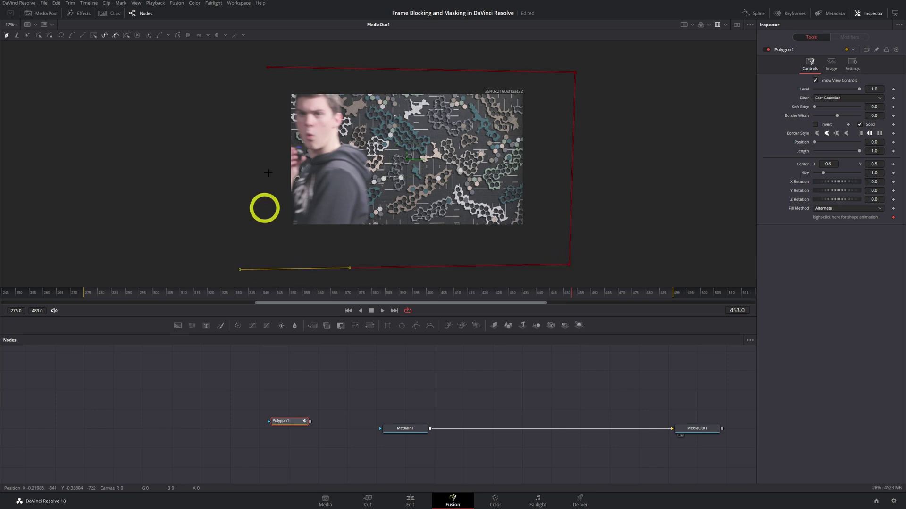
{"action": "left_click", "coordinate": [268, 67]}
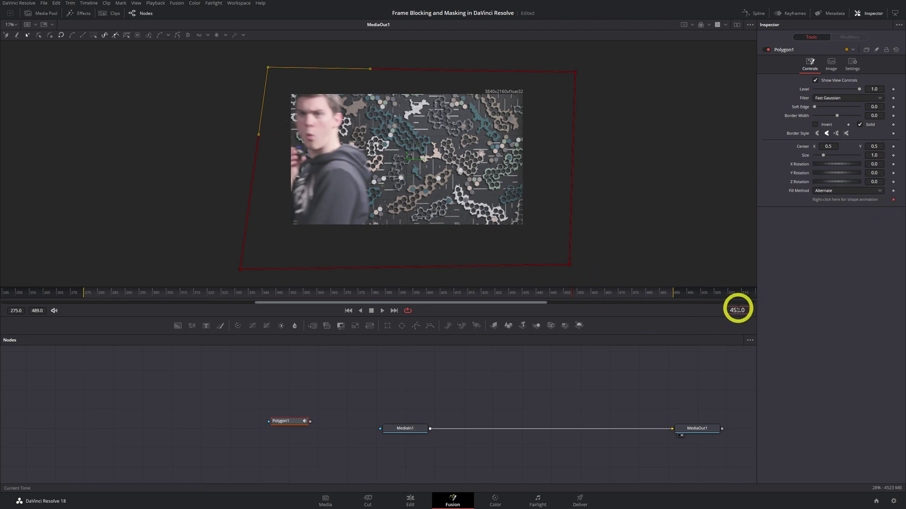
- At frame 451, add points to the mask's left edge and shape them around the background gap below the man's chin
{"action": "key", "text": "Left"}
{"action": "key", "text": "Left"}
{"action": "key", "text": "Left"}
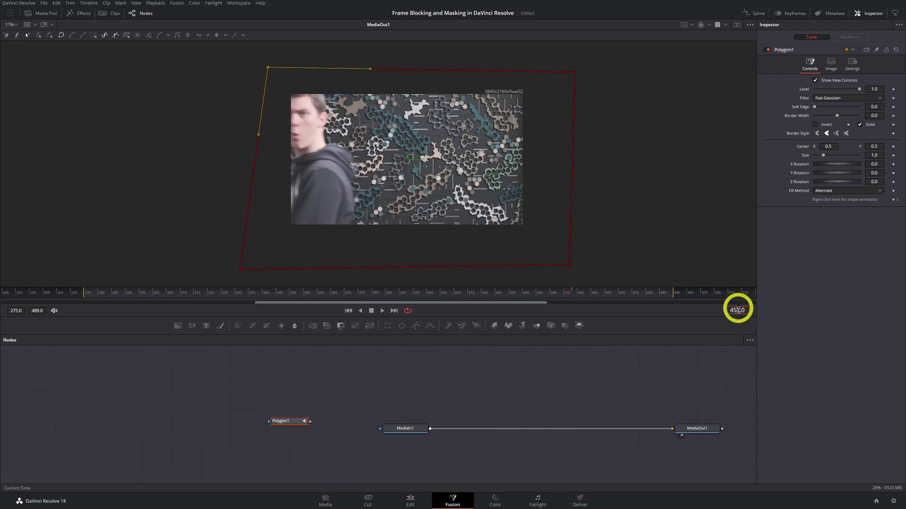
{"action": "key", "text": "Right"}
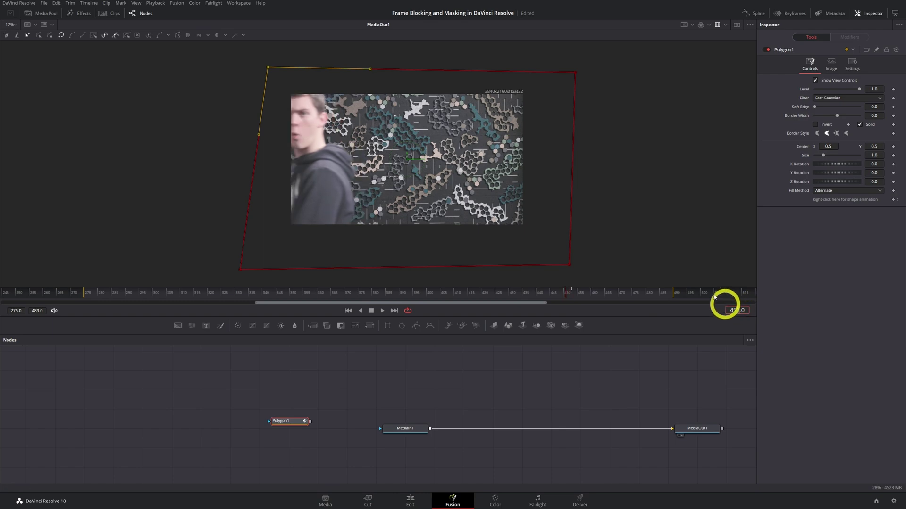
{"action": "scroll", "coordinate": [296, 157], "scroll_direction": "up", "scroll_amount": 8}
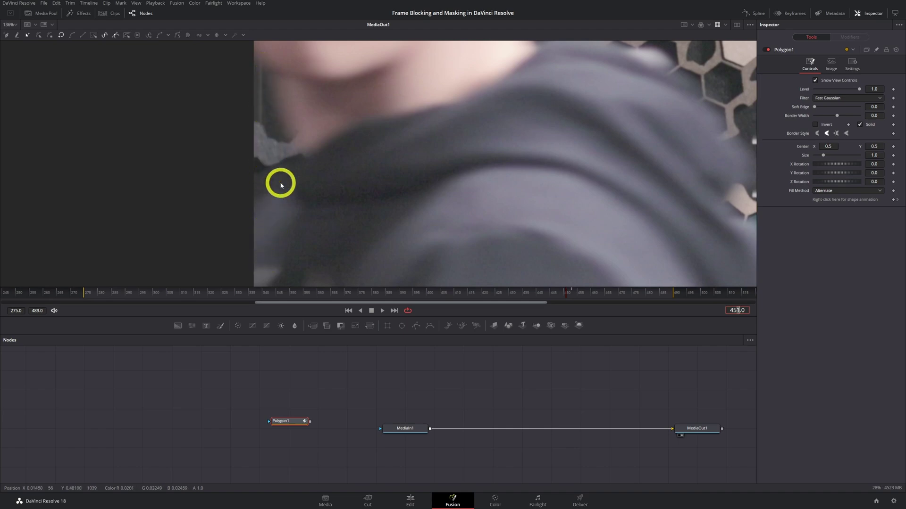
{"action": "scroll", "coordinate": [305, 153], "scroll_direction": "down", "scroll_amount": 6}
{"action": "left_click_drag", "start_coordinate": [310, 149], "coordinate": [364, 153]}
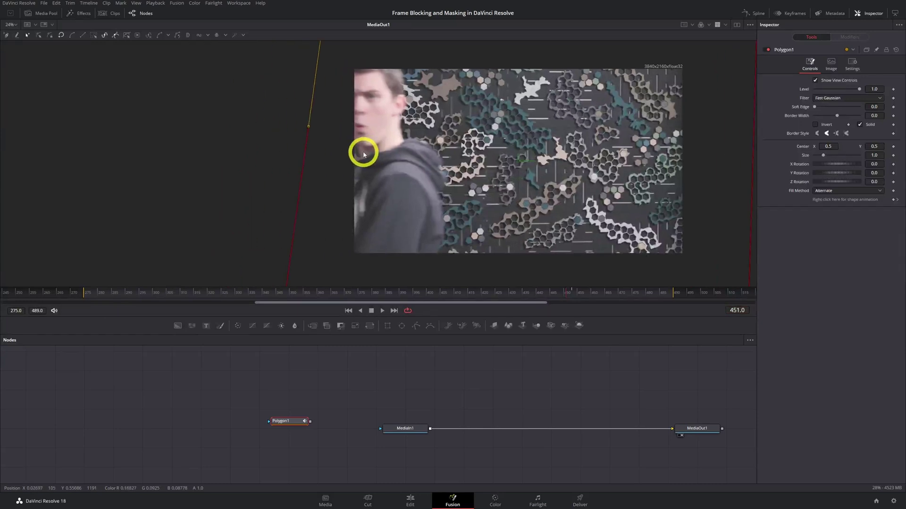
{"action": "scroll", "coordinate": [362, 151], "scroll_direction": "up", "scroll_amount": 1}
{"action": "left_click_drag", "start_coordinate": [288, 97], "coordinate": [350, 140]}
{"action": "left_click", "coordinate": [315, 221]}
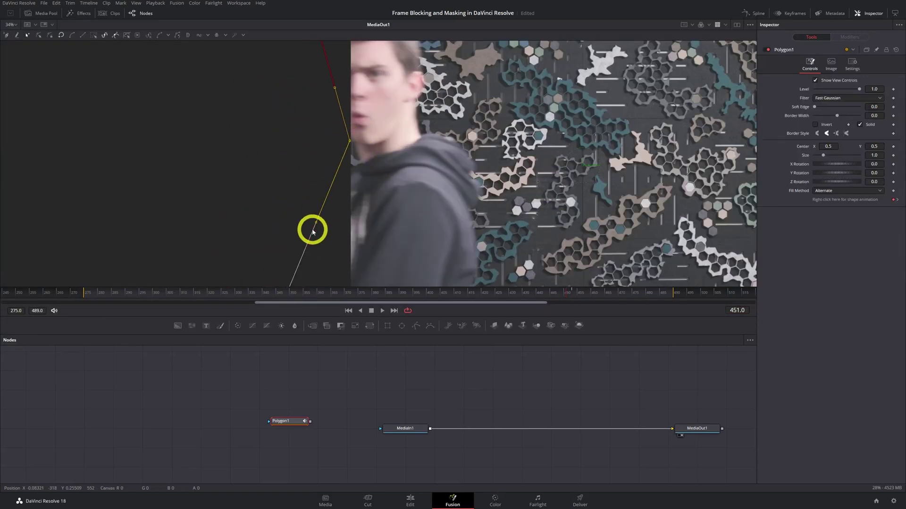
{"action": "left_click_drag", "start_coordinate": [314, 230], "coordinate": [360, 168]}
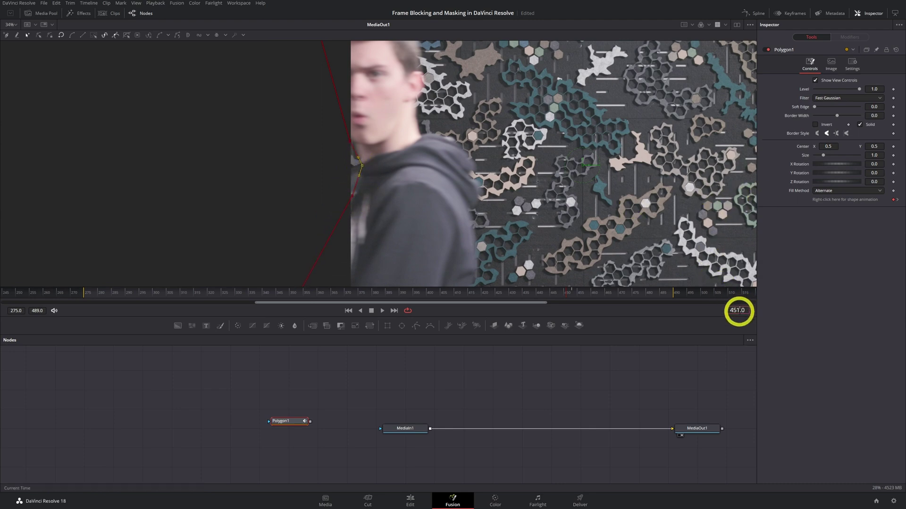
- At frame 452, reshape the mask's left edge to follow the man's chin, neck and chest at the image border
{"action": "key", "text": "Right"}
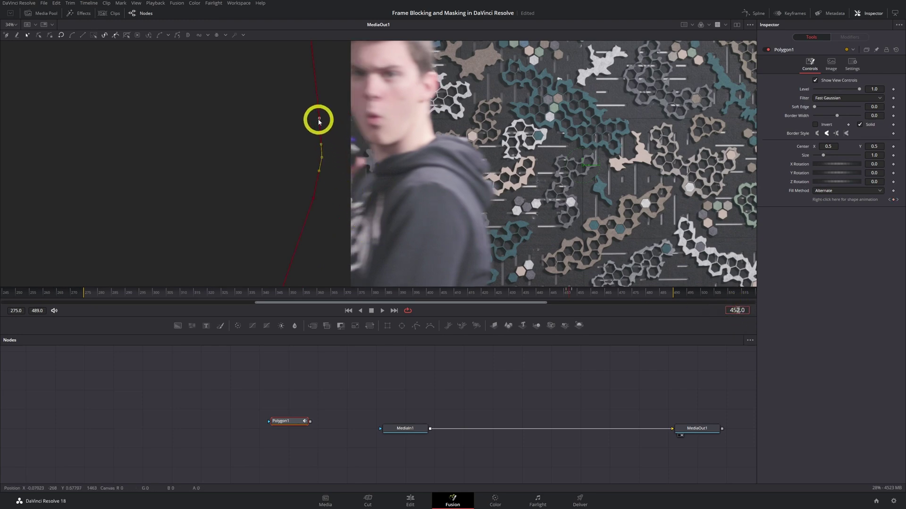
{"action": "left_click_drag", "start_coordinate": [361, 119], "coordinate": [388, 143]}
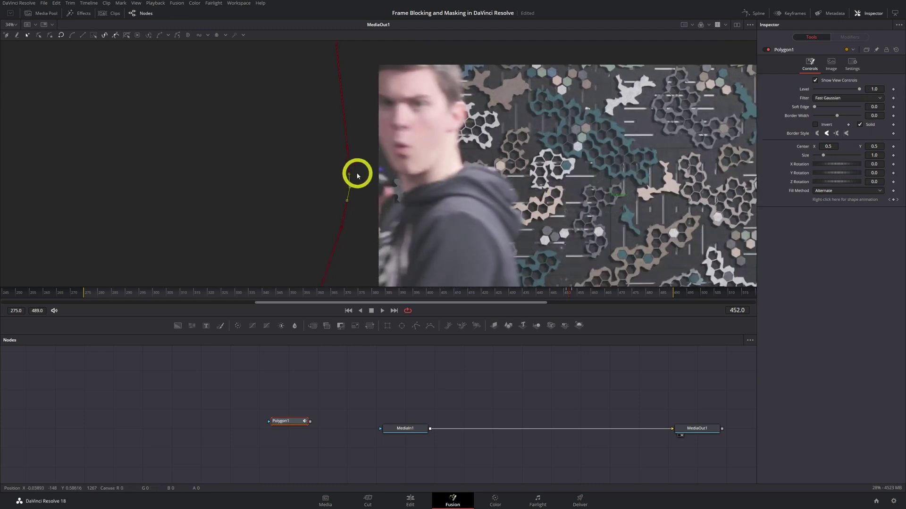
{"action": "left_click_drag", "start_coordinate": [349, 165], "coordinate": [353, 187]}
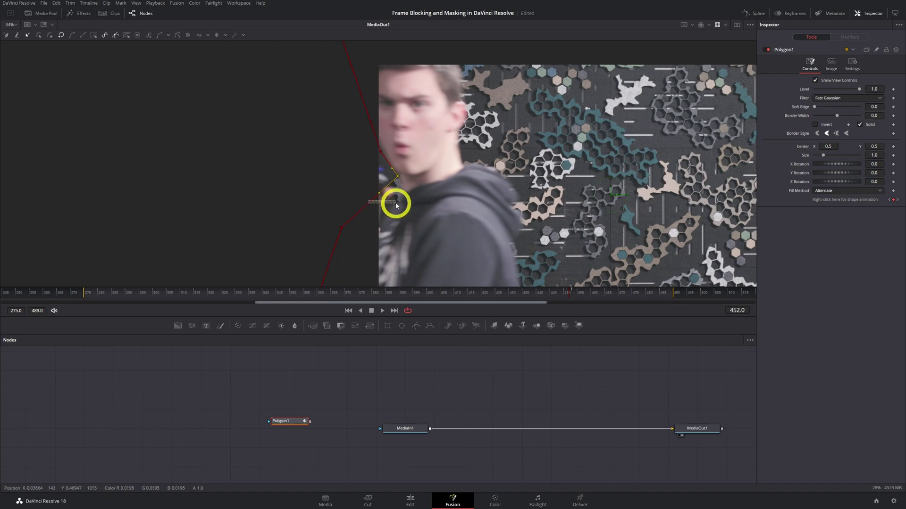
{"action": "left_click", "coordinate": [395, 204]}
{"action": "left_click_drag", "start_coordinate": [372, 199], "coordinate": [381, 228]}
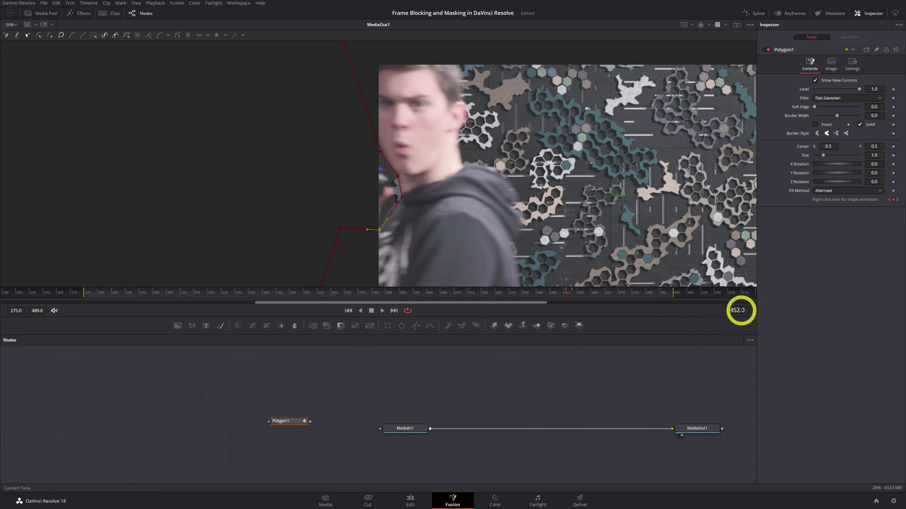
- At frame 453, fit the mask's left edge along the man's face and neck and around his raised hand
{"action": "scroll", "coordinate": [740, 310], "scroll_direction": "up", "scroll_amount": 1}
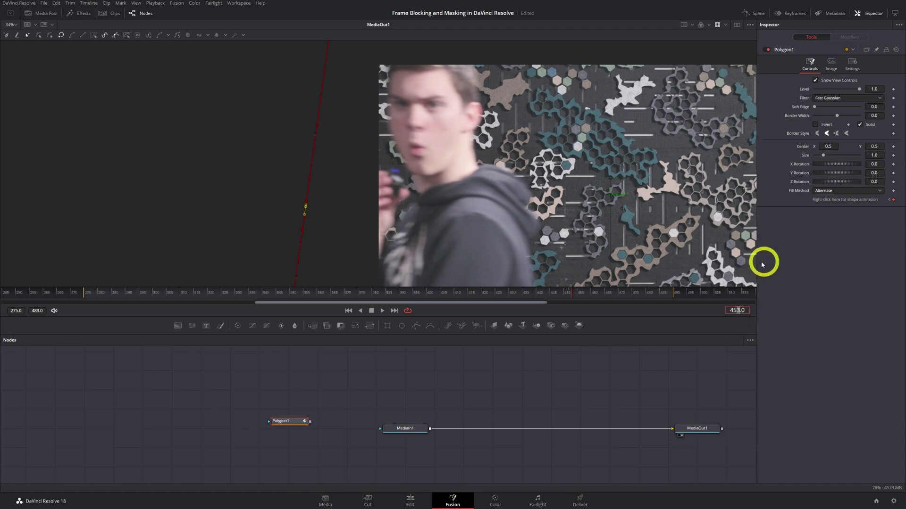
{"action": "left_click_drag", "start_coordinate": [323, 75], "coordinate": [409, 159]}
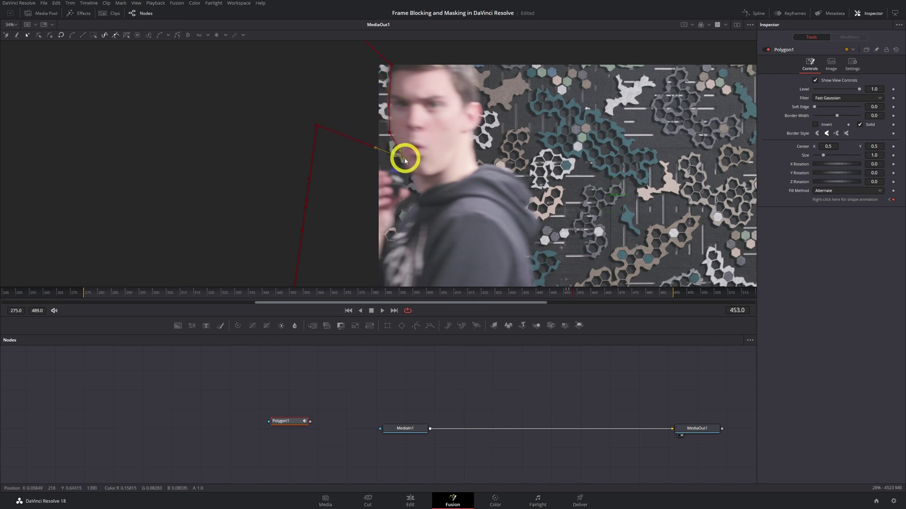
{"action": "left_click_drag", "start_coordinate": [317, 125], "coordinate": [409, 195]}
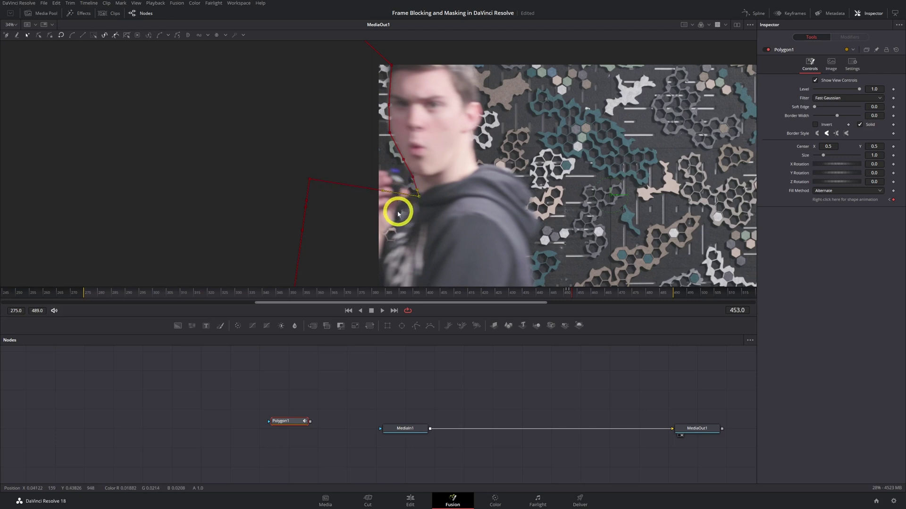
{"action": "left_click_drag", "start_coordinate": [381, 191], "coordinate": [409, 185]}
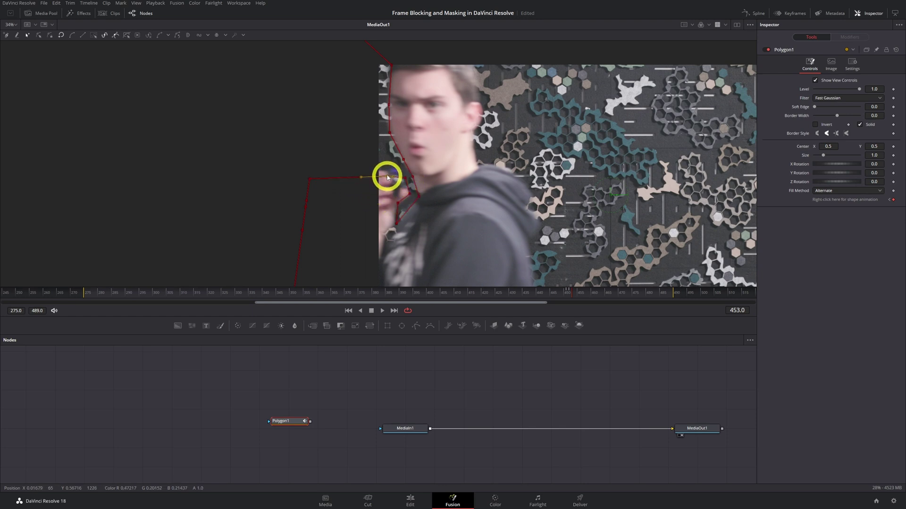
{"action": "left_click", "coordinate": [391, 169]}
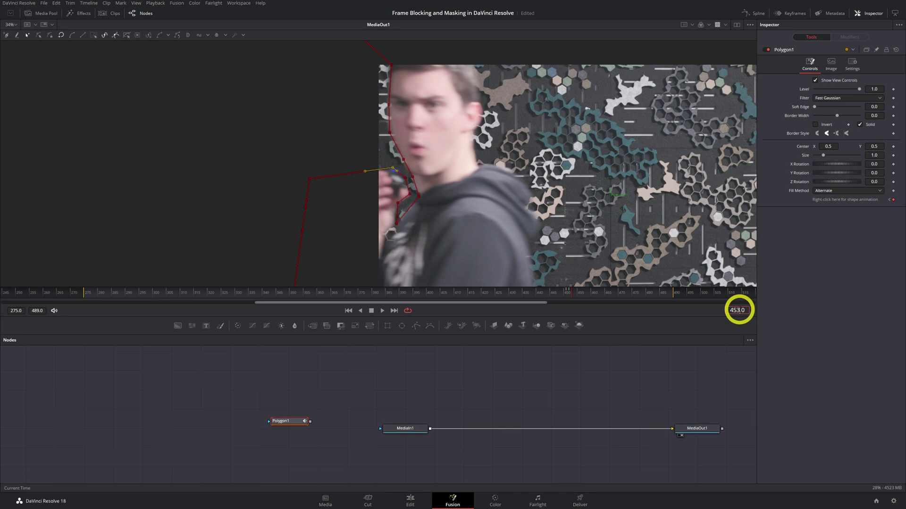
- At frame 454, move the mask points to follow the man's face, neck and the edge of his raised hand
{"action": "key", "text": "Right"}
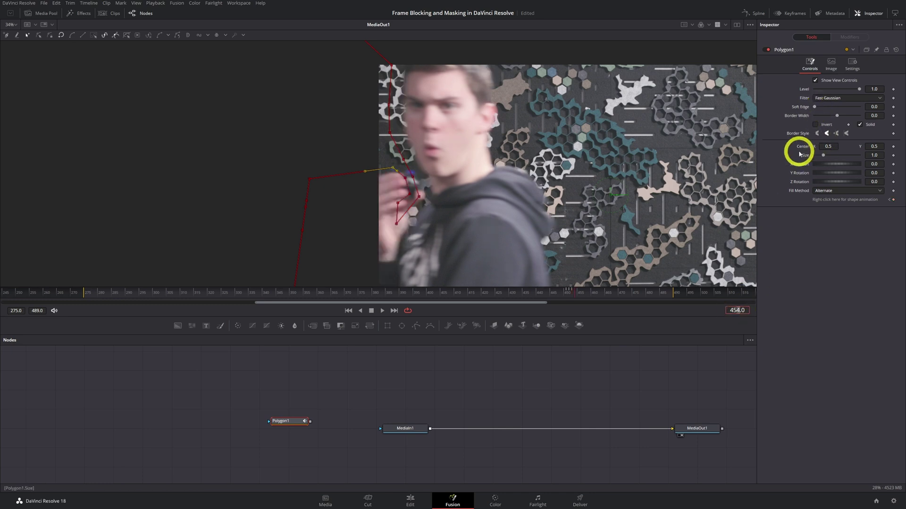
{"action": "left_click_drag", "start_coordinate": [397, 227], "coordinate": [401, 254]}
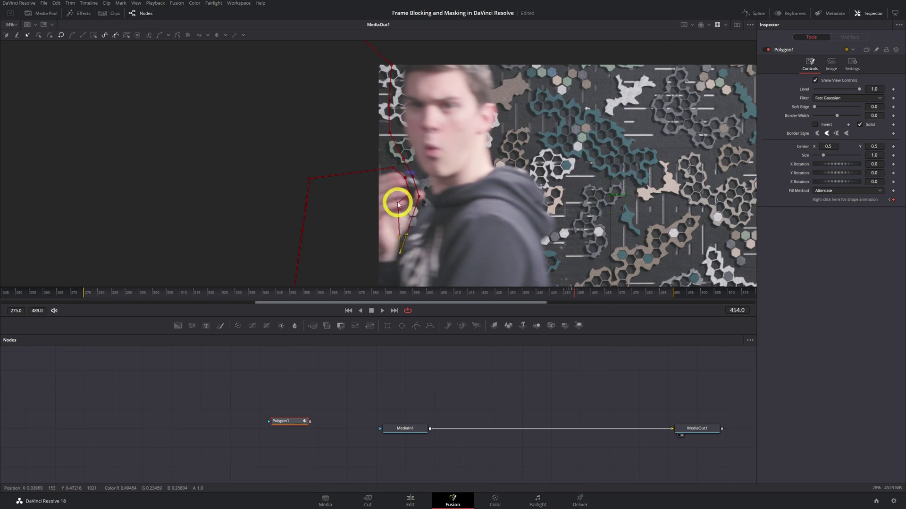
{"action": "left_click_drag", "start_coordinate": [399, 204], "coordinate": [425, 180]}
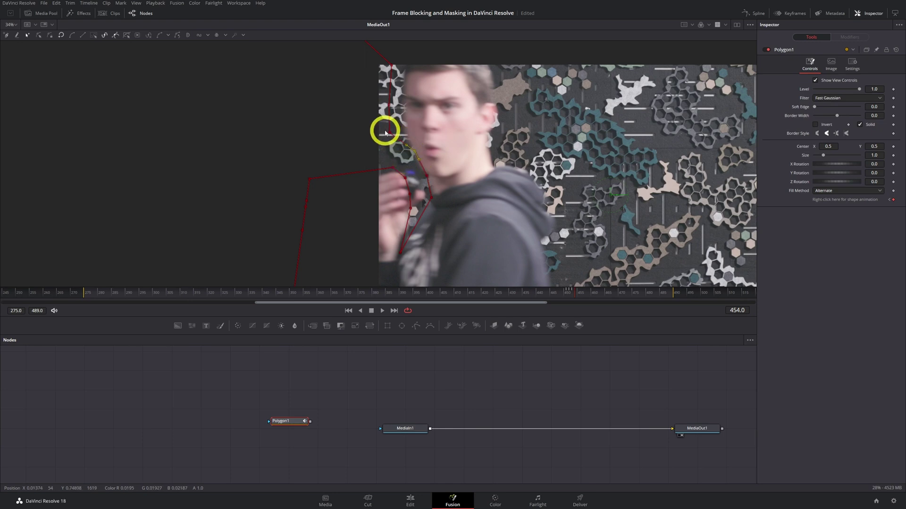
{"action": "left_click_drag", "start_coordinate": [389, 133], "coordinate": [401, 99]}
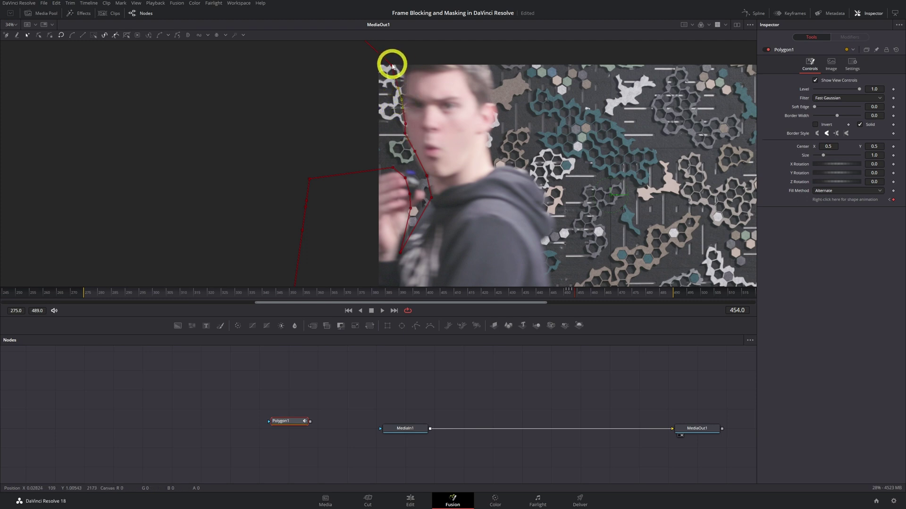
{"action": "left_click_drag", "start_coordinate": [392, 65], "coordinate": [400, 63]}
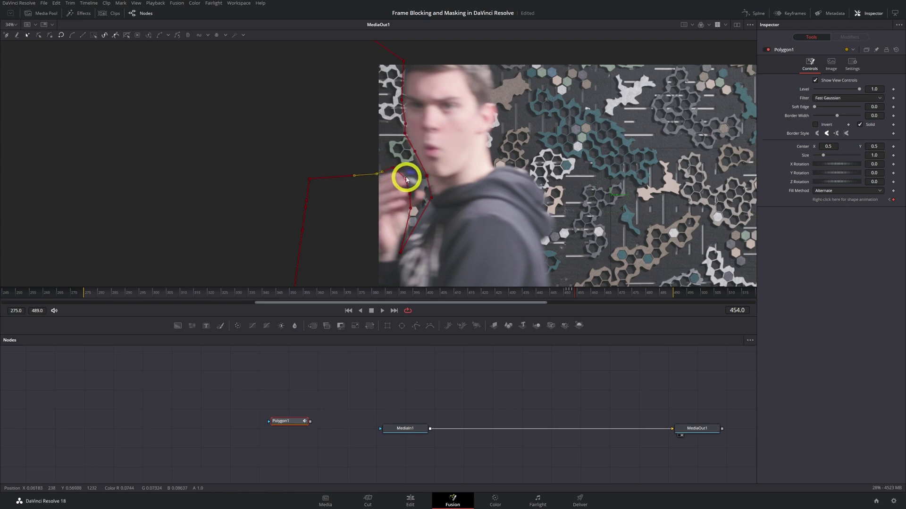
{"action": "left_click_drag", "start_coordinate": [406, 179], "coordinate": [425, 196]}
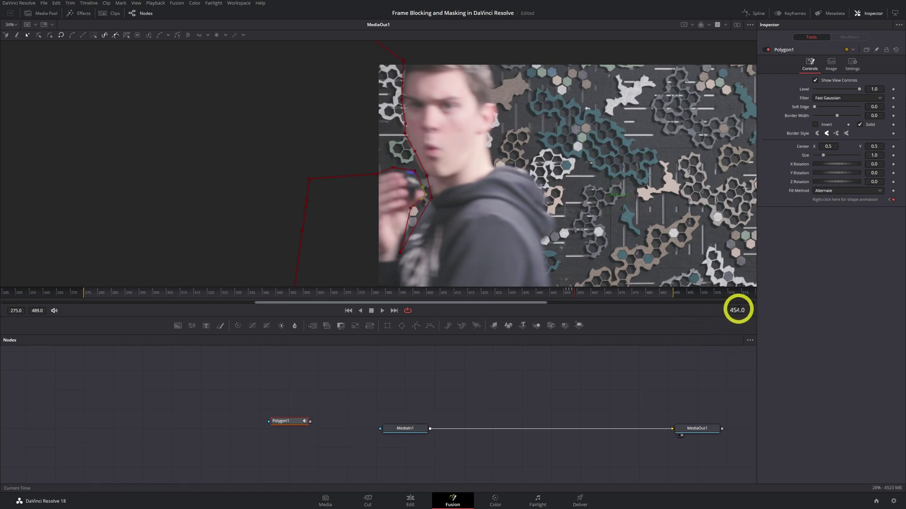
- Continue reshaping the mask frame by frame from 455 to 484, ending with its points beyond the right image border
{"action": "scroll", "coordinate": [738, 310], "scroll_direction": "up", "scroll_amount": 1}
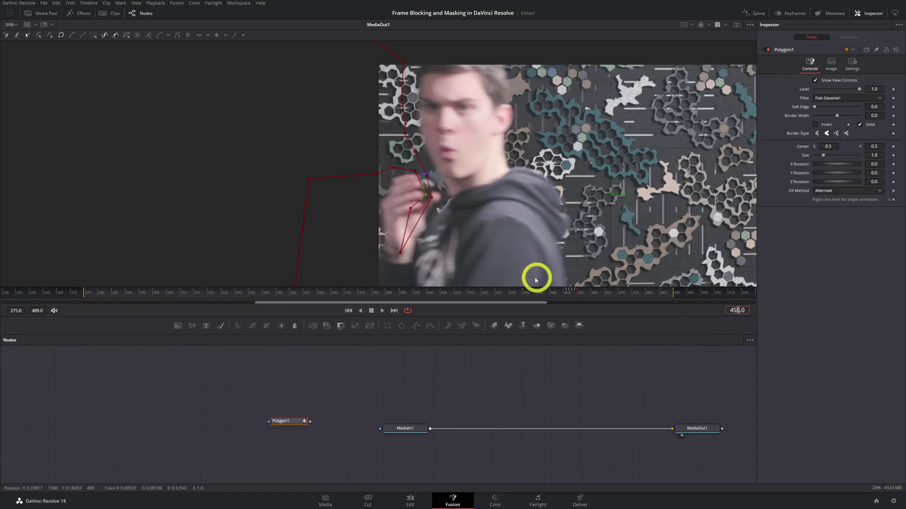
{"action": "left_click_drag", "start_coordinate": [400, 254], "coordinate": [414, 253]}
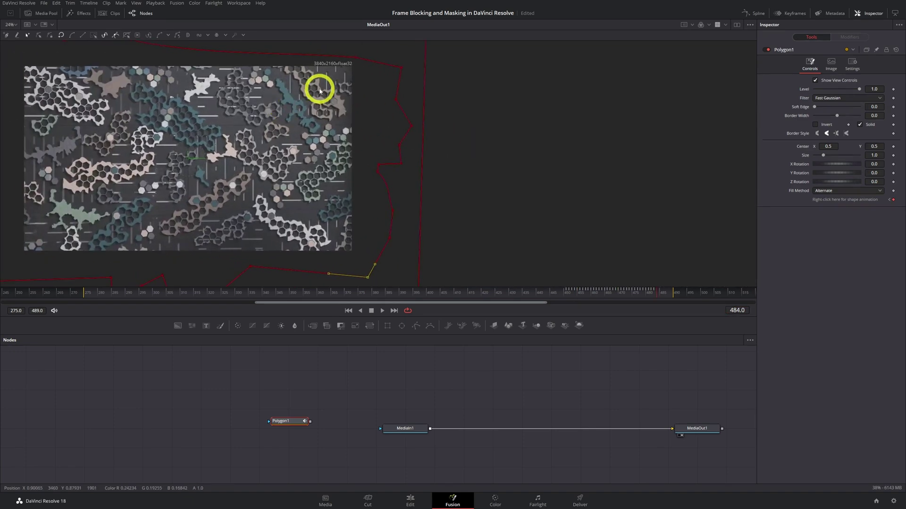
{"action": "scroll", "coordinate": [319, 87], "scroll_direction": "down", "scroll_amount": 2}
{"action": "left_click_drag", "start_coordinate": [347, 80], "coordinate": [355, 73]}
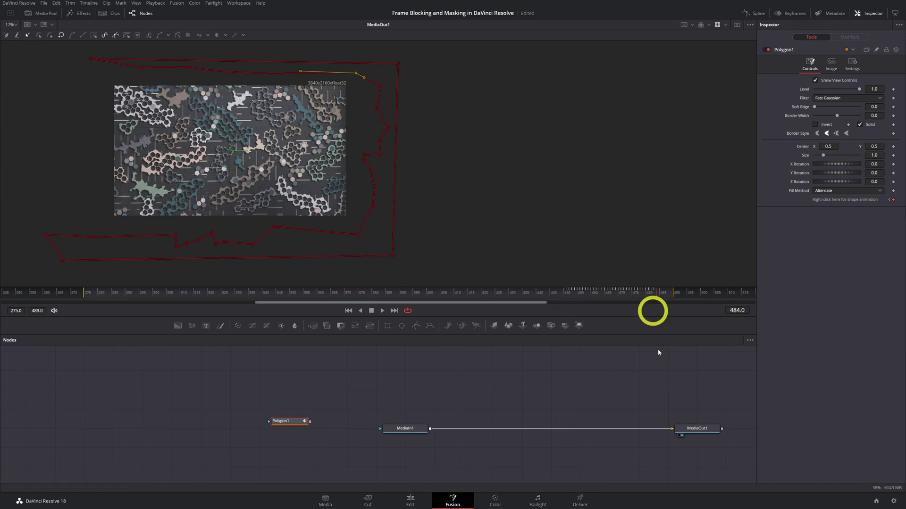
- At frame 450, move the mask's left-edge points outside the image, beyond its left border in front of the man
{"action": "left_click_drag", "start_coordinate": [656, 293], "coordinate": [566, 296]}
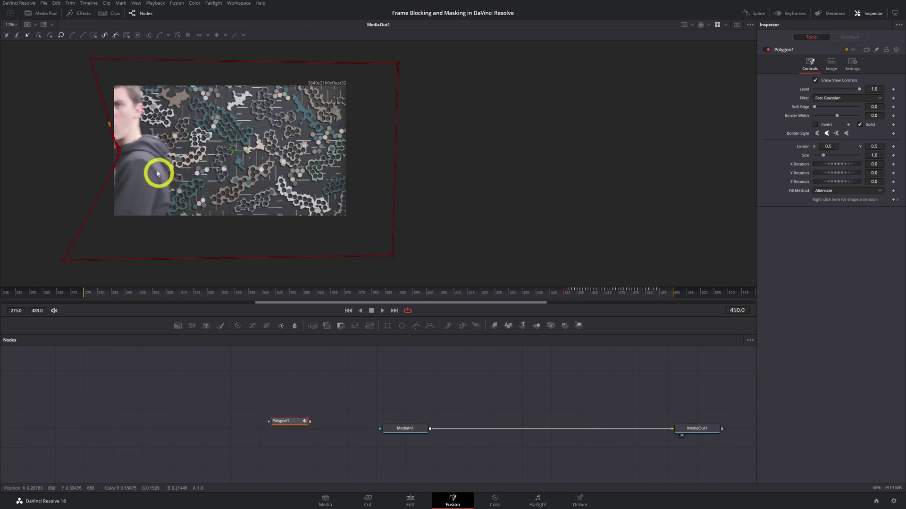
{"action": "left_click_drag", "start_coordinate": [236, 159], "coordinate": [342, 152]}
{"action": "scroll", "coordinate": [243, 149], "scroll_direction": "up", "scroll_amount": 4}
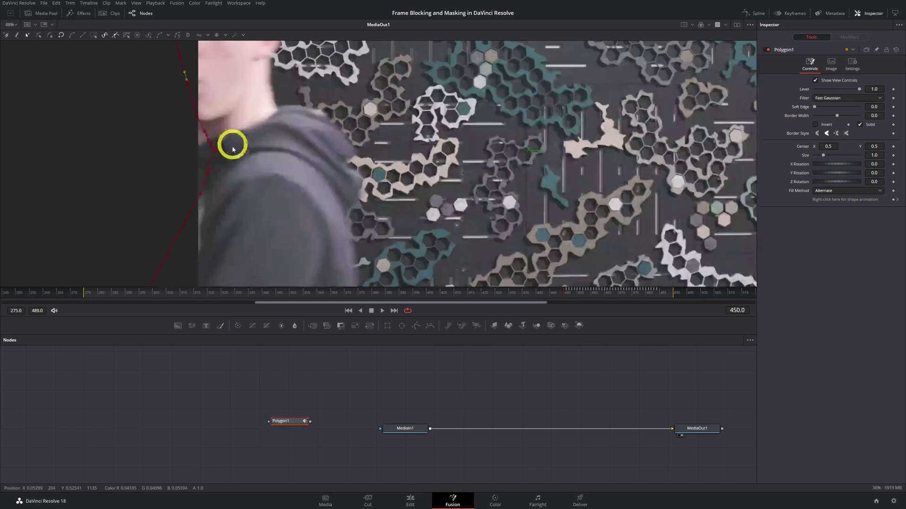
{"action": "left_click_drag", "start_coordinate": [163, 92], "coordinate": [234, 213]}
{"action": "left_click_drag", "start_coordinate": [215, 150], "coordinate": [65, 154]}
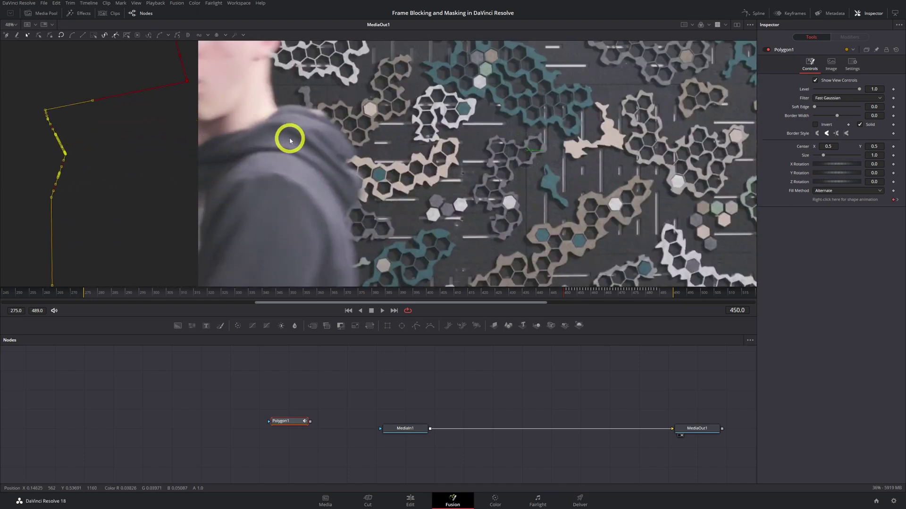
{"action": "left_click_drag", "start_coordinate": [297, 140], "coordinate": [352, 224]}
{"action": "left_click_drag", "start_coordinate": [245, 175], "coordinate": [227, 128]}
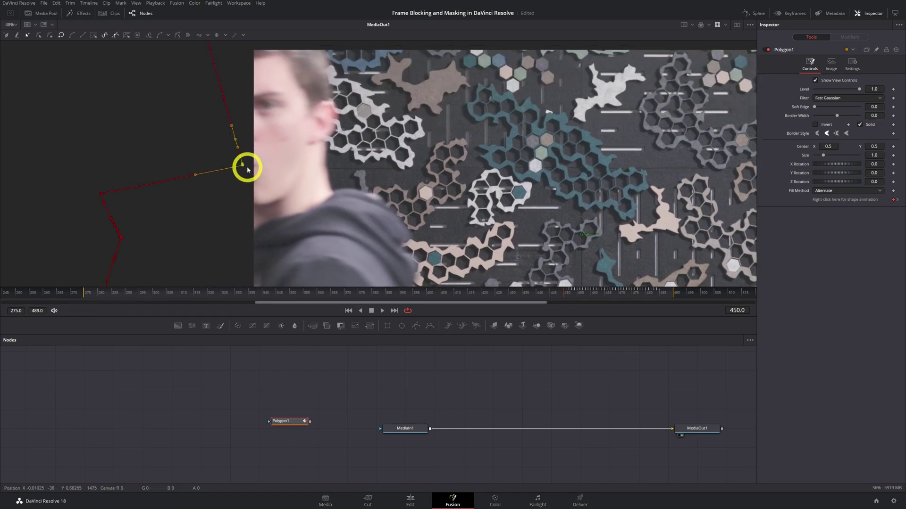
- Scrub from frame 450 to 485 to check that the animated mask follows the man and ends outside the image
{"action": "mouse_move", "coordinate": [565, 289]}
{"action": "left_mouse_down"}
{"action": "mouse_move", "coordinate": [544, 296]}
{"action": "mouse_move", "coordinate": [569, 295]}
{"action": "left_mouse_up"}
{"action": "scroll", "coordinate": [458, 160], "scroll_direction": "down", "scroll_amount": 2}
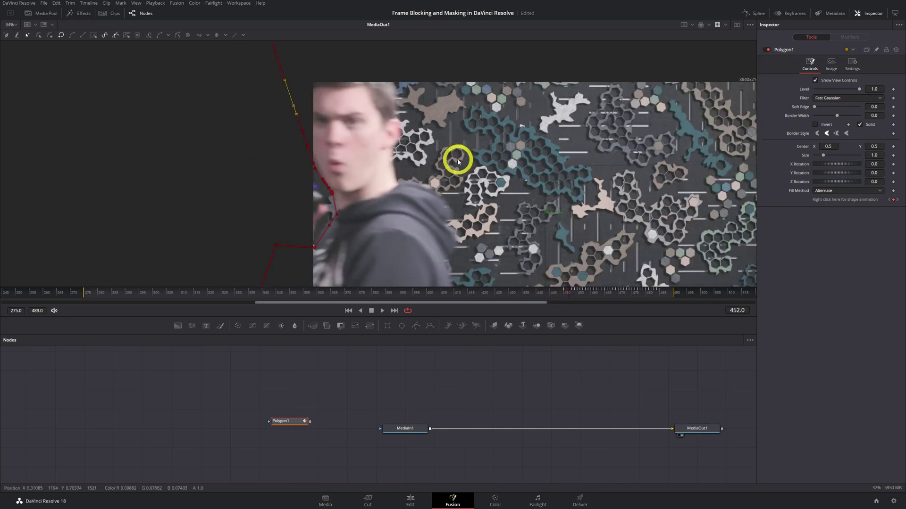
{"action": "scroll", "coordinate": [457, 162], "scroll_direction": "down", "scroll_amount": 1}
{"action": "left_click_drag", "start_coordinate": [578, 294], "coordinate": [663, 296]}
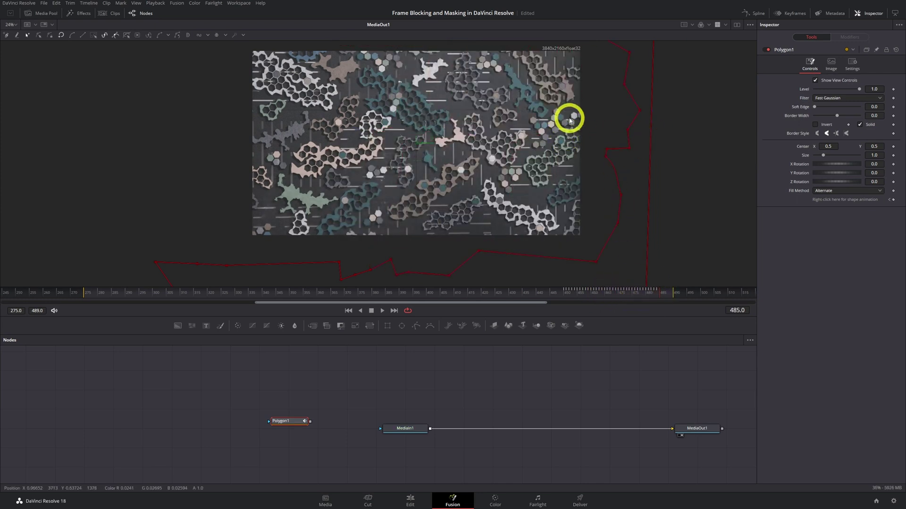
{"action": "scroll", "coordinate": [570, 119], "scroll_direction": "down", "scroll_amount": 1}
{"action": "left_click_drag", "start_coordinate": [570, 118], "coordinate": [526, 150]}
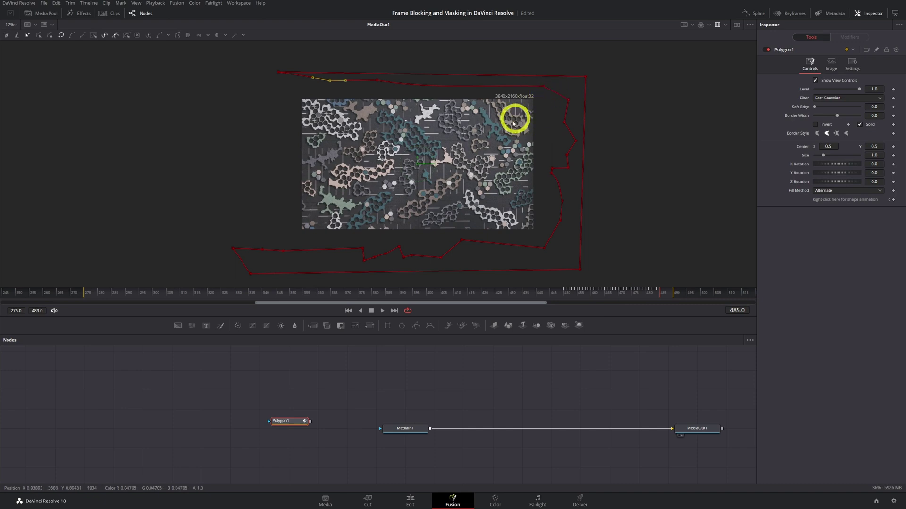
{"action": "left_click", "coordinate": [554, 168]}
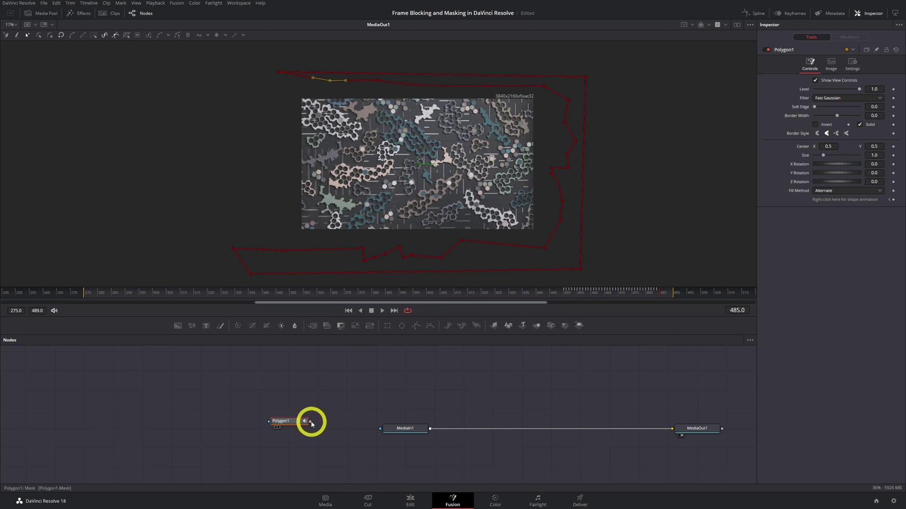
- Connect the Polygon1 mask to MediaIn1 and inspect the cutout edge around the man's face at frame 468
{"action": "left_click_drag", "start_coordinate": [312, 423], "coordinate": [390, 432]}
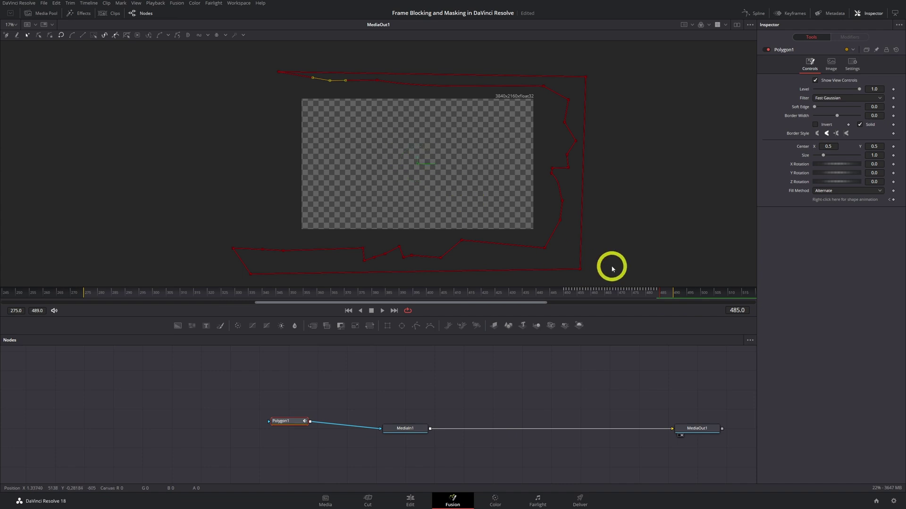
{"action": "left_click", "coordinate": [615, 291]}
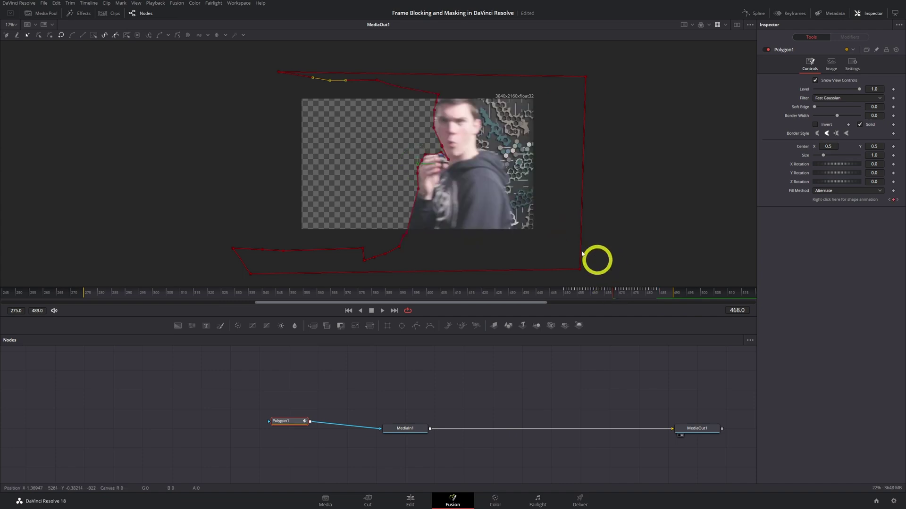
{"action": "left_click", "coordinate": [407, 429]}
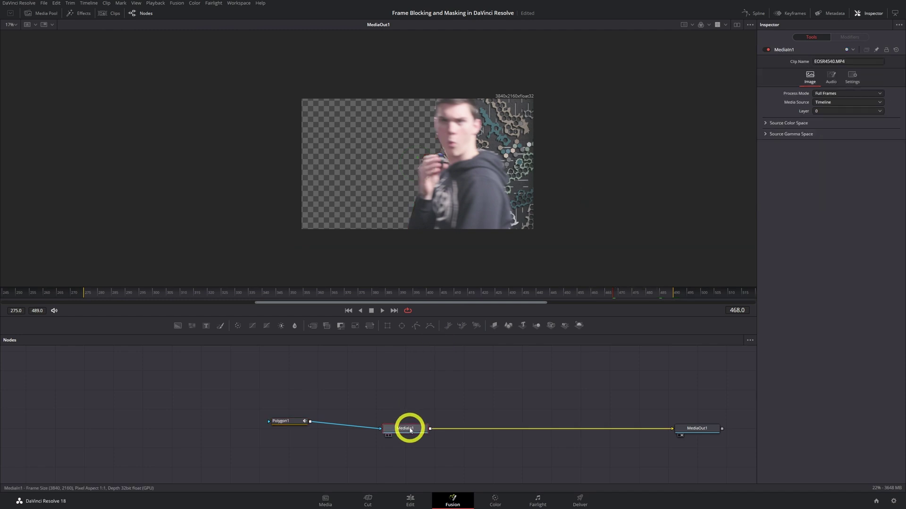
{"action": "scroll", "coordinate": [434, 106], "scroll_direction": "up", "scroll_amount": 2}
{"action": "scroll", "coordinate": [434, 107], "scroll_direction": "up", "scroll_amount": 5}
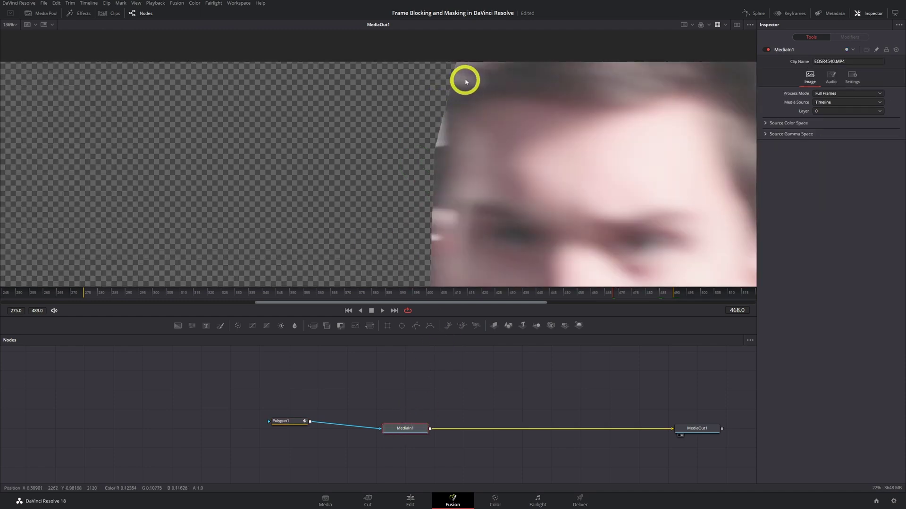
{"action": "left_click_drag", "start_coordinate": [475, 160], "coordinate": [410, 56]}
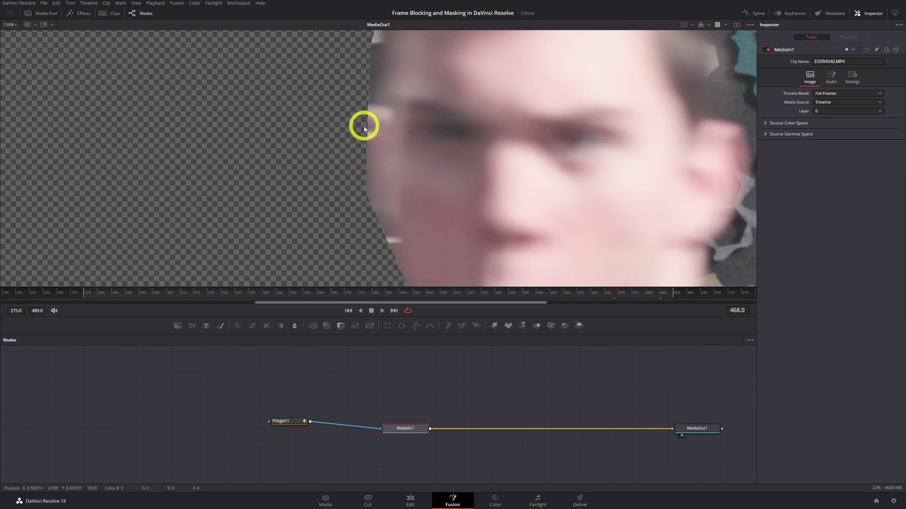
{"action": "scroll", "coordinate": [403, 212], "scroll_direction": "down", "scroll_amount": 3}
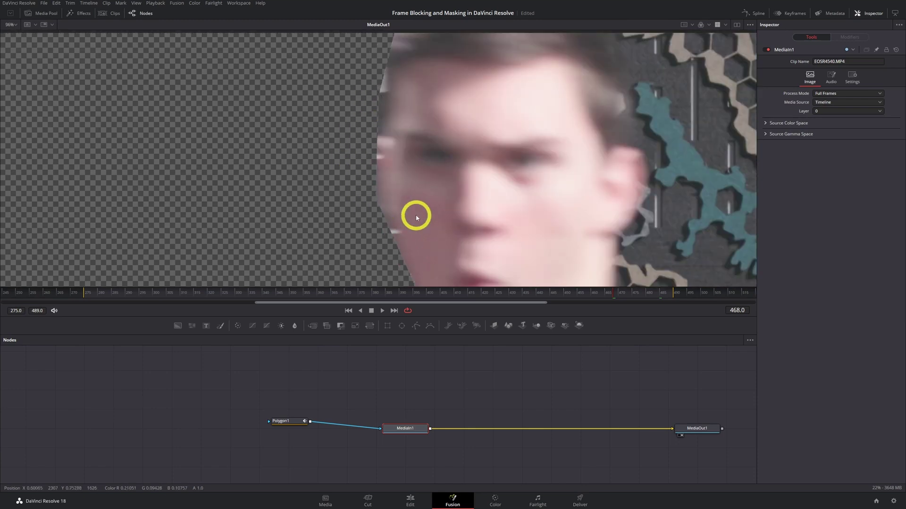
{"action": "scroll", "coordinate": [417, 208], "scroll_direction": "down", "scroll_amount": 1}
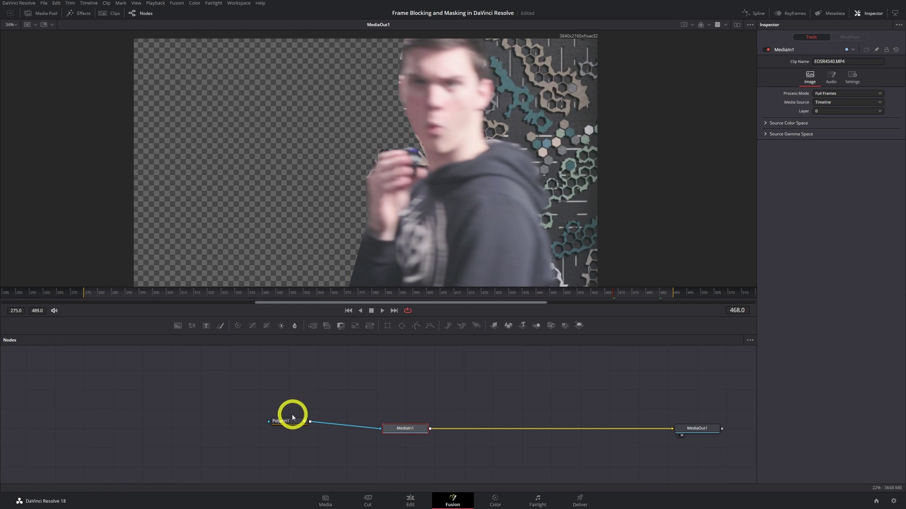
- Set the Polygon1 mask's soft edge to 0.0202
{"action": "left_click", "coordinate": [291, 422]}
{"action": "left_click_drag", "start_coordinate": [874, 107], "coordinate": [901, 108]}
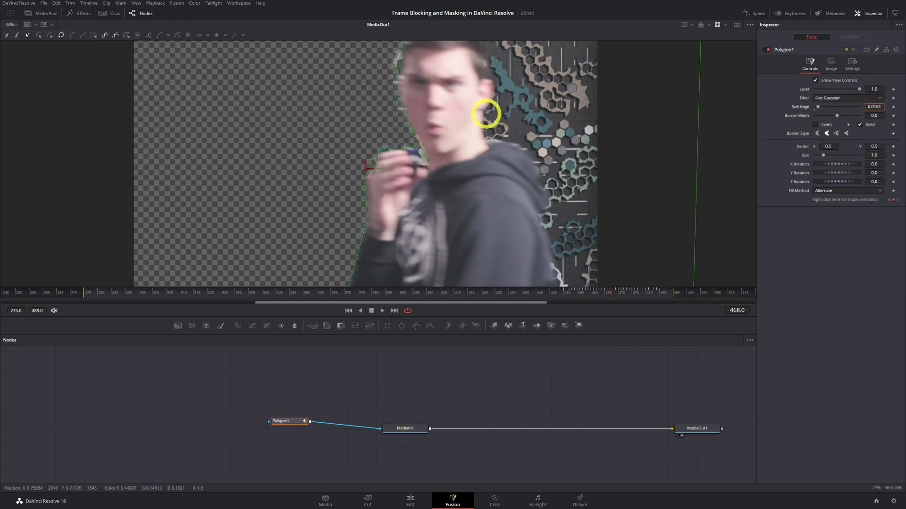
{"action": "left_click_drag", "start_coordinate": [496, 113], "coordinate": [501, 112]}
- Review the softened cutout without the mask outline by scrubbing through the walk to frame 485
{"action": "left_click", "coordinate": [396, 429]}
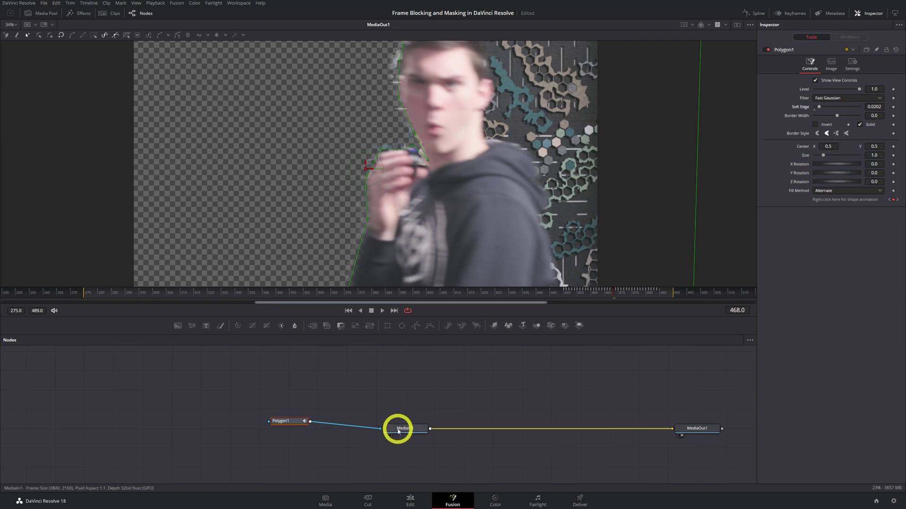
{"action": "left_click_drag", "start_coordinate": [477, 158], "coordinate": [421, 154]}
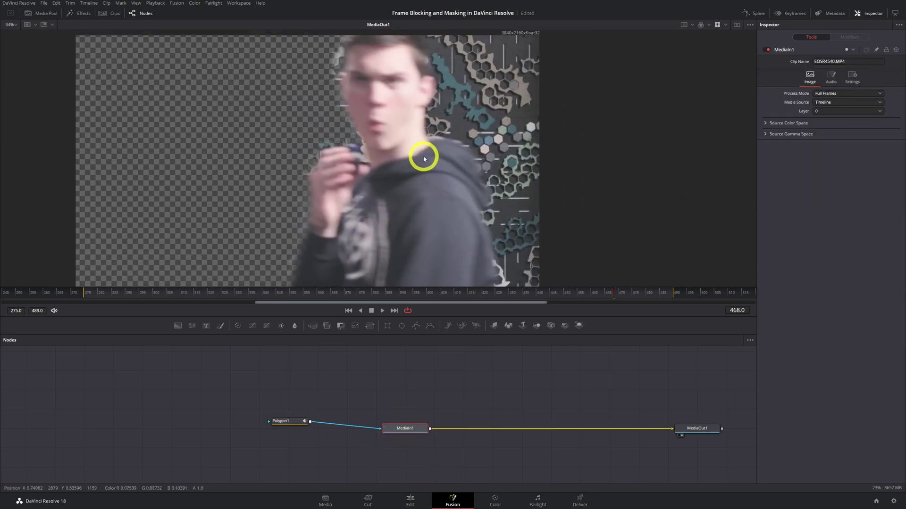
{"action": "left_click", "coordinate": [546, 294]}
{"action": "left_click_drag", "start_coordinate": [545, 296], "coordinate": [522, 298]}
{"action": "scroll", "coordinate": [343, 166], "scroll_direction": "down", "scroll_amount": 2}
{"action": "left_click_drag", "start_coordinate": [343, 166], "coordinate": [377, 173]}
{"action": "left_click_drag", "start_coordinate": [557, 297], "coordinate": [654, 301]}
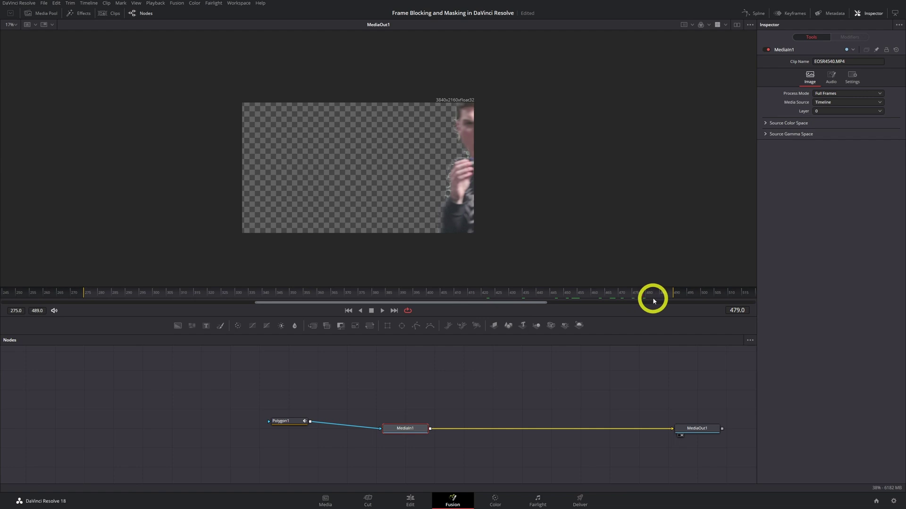
- Switch to the Edit page and show a single timeline viewer together with the Inspector and the audio Mixer
{"action": "left_click", "coordinate": [415, 495]}
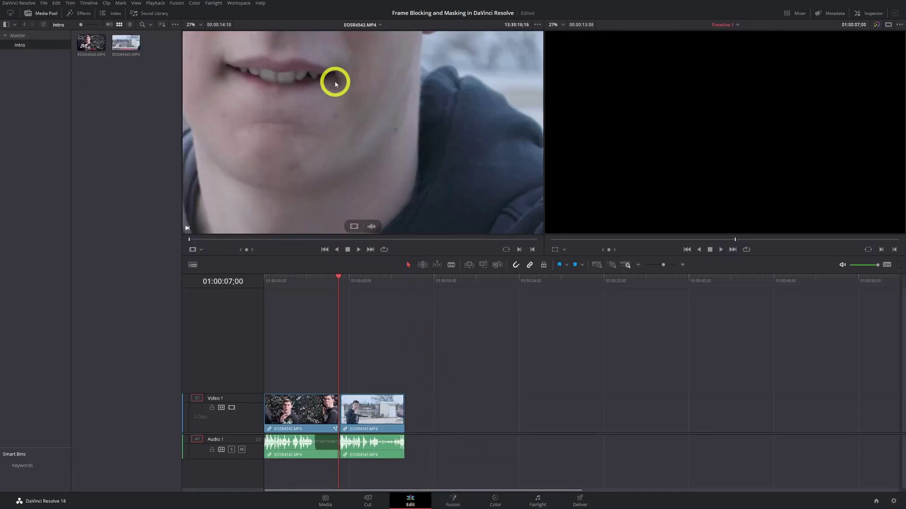
{"action": "scroll", "coordinate": [316, 90], "scroll_direction": "up", "scroll_amount": 1}
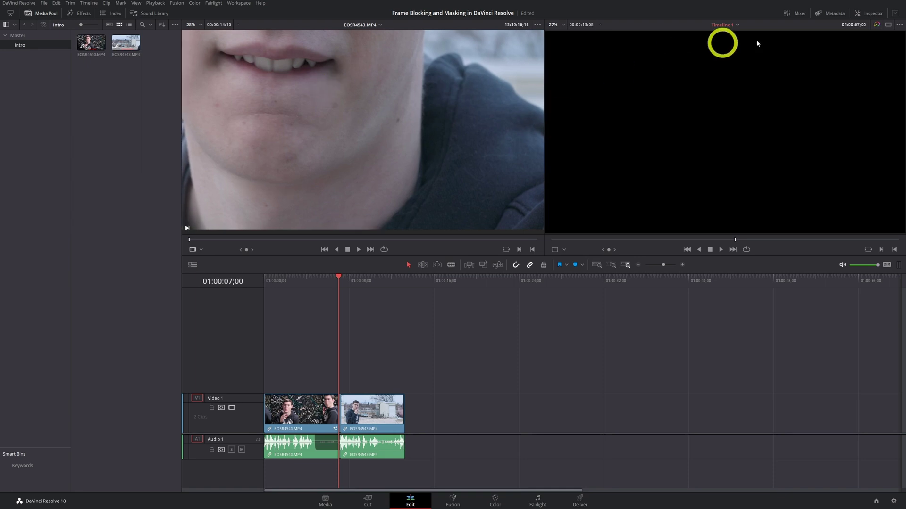
{"action": "left_click", "coordinate": [888, 26]}
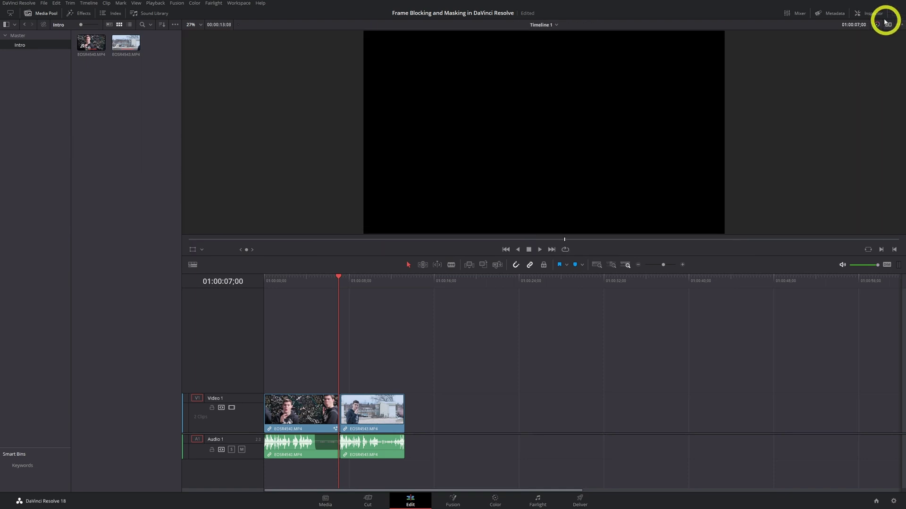
{"action": "left_click", "coordinate": [870, 13]}
{"action": "left_click", "coordinate": [797, 14]}
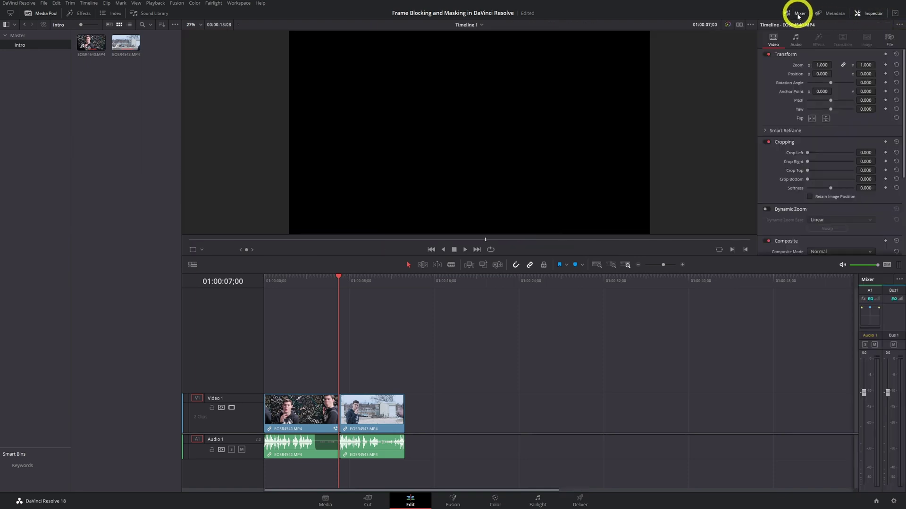
- Move the masked clip EOSR4540.MP4 up to Video 2 and slide EOSR4543.MP4 underneath so the two clips overlap
{"action": "left_click", "coordinate": [628, 266]}
{"action": "left_click_drag", "start_coordinate": [561, 291], "coordinate": [529, 296]}
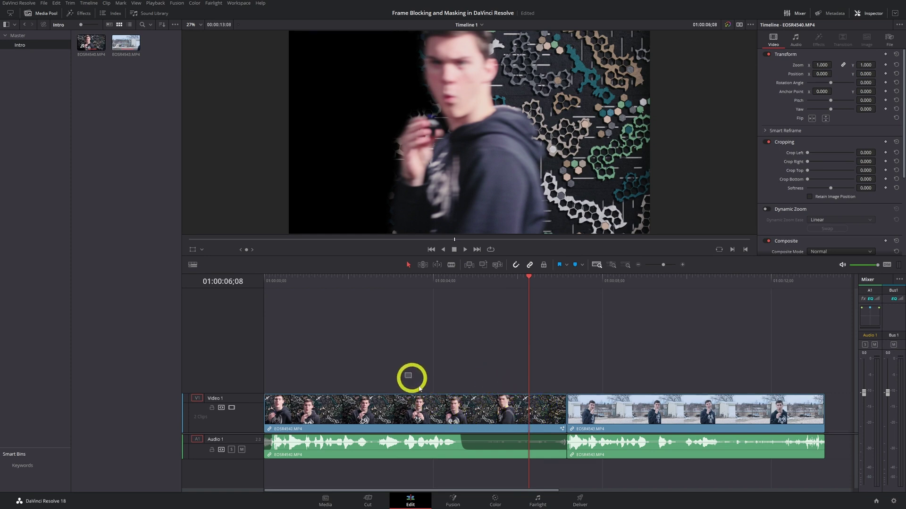
{"action": "left_click_drag", "start_coordinate": [453, 439], "coordinate": [460, 393]}
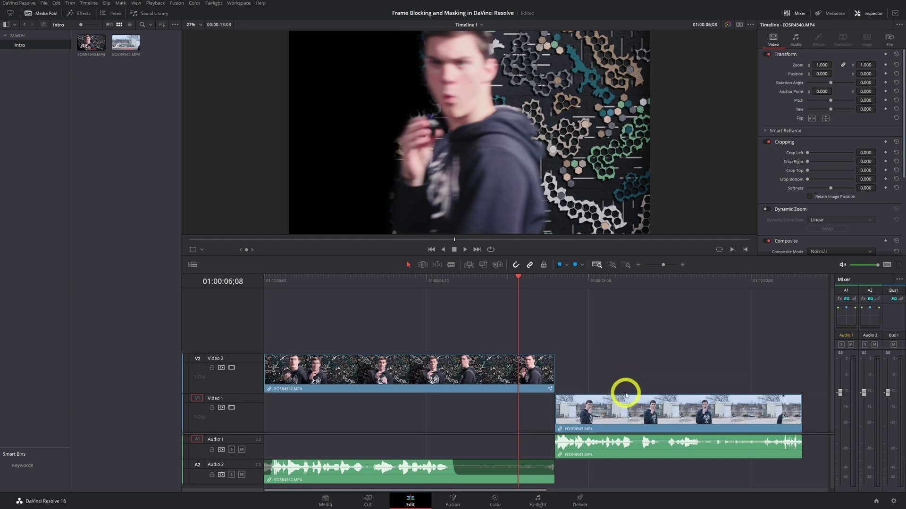
{"action": "left_click_drag", "start_coordinate": [590, 416], "coordinate": [521, 417]}
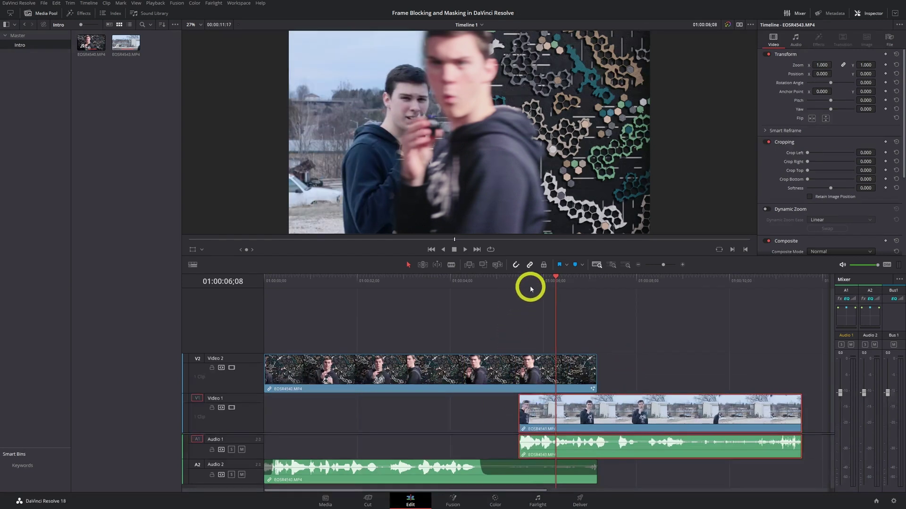
- Slide EOSR4543.MP4 slightly earlier on Video 1 and review the transition up to 01:00:08;21
{"action": "mouse_move", "coordinate": [528, 284]}
{"action": "left_mouse_down"}
{"action": "mouse_move", "coordinate": [474, 289]}
{"action": "mouse_move", "coordinate": [540, 293]}
{"action": "mouse_move", "coordinate": [515, 294]}
{"action": "left_mouse_up"}
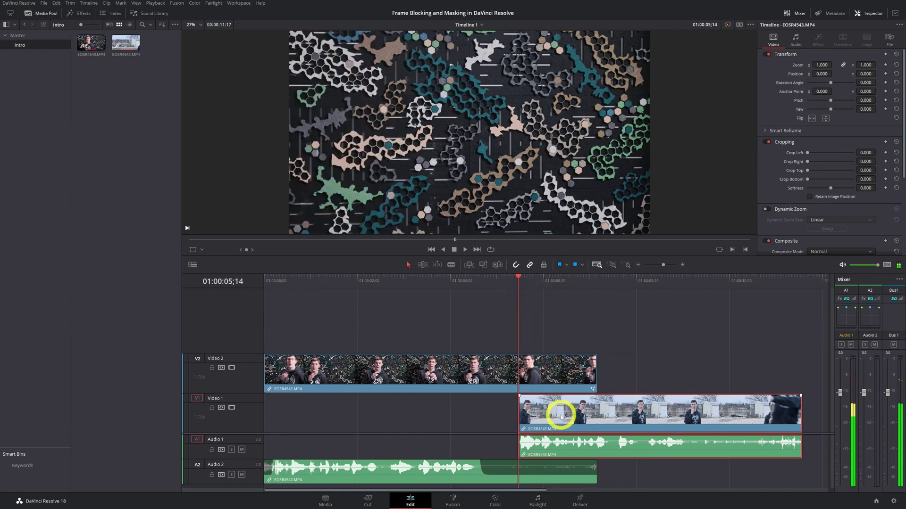
{"action": "left_click_drag", "start_coordinate": [557, 417], "coordinate": [547, 415]}
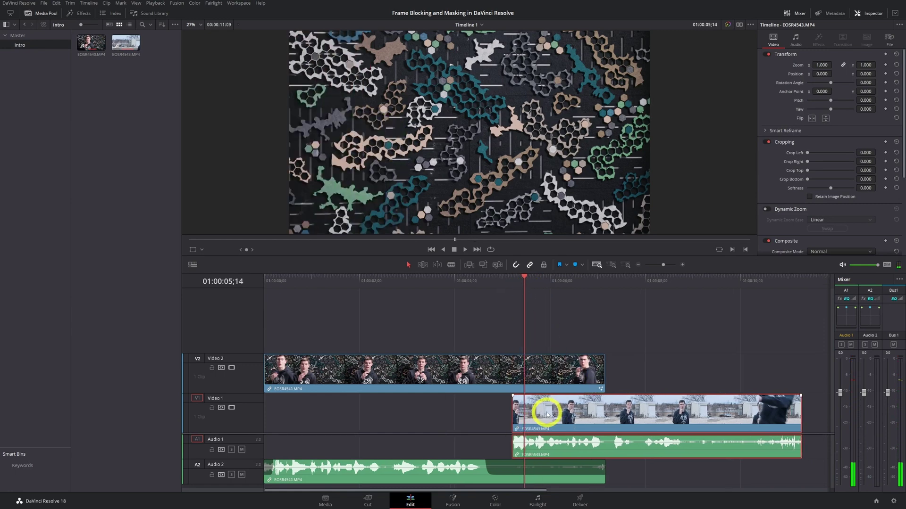
{"action": "left_click", "coordinate": [561, 444]}
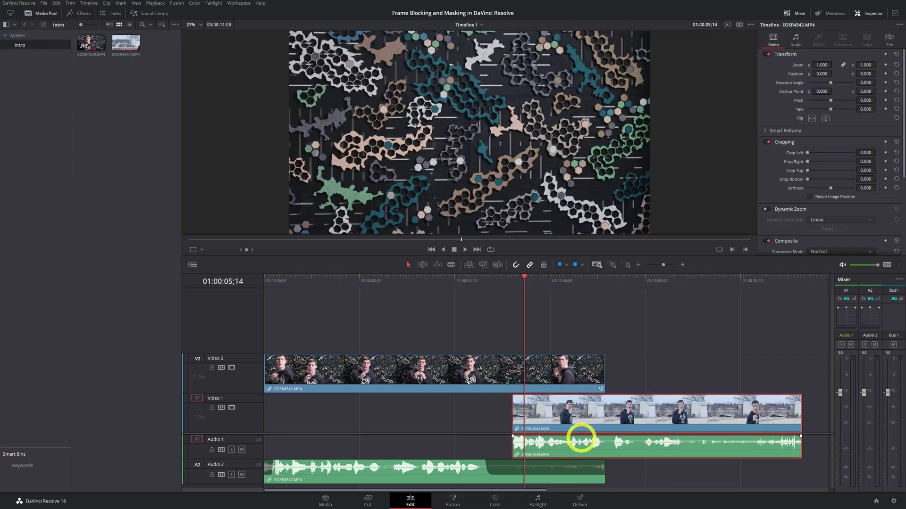
{"action": "left_click_drag", "start_coordinate": [529, 285], "coordinate": [679, 294]}
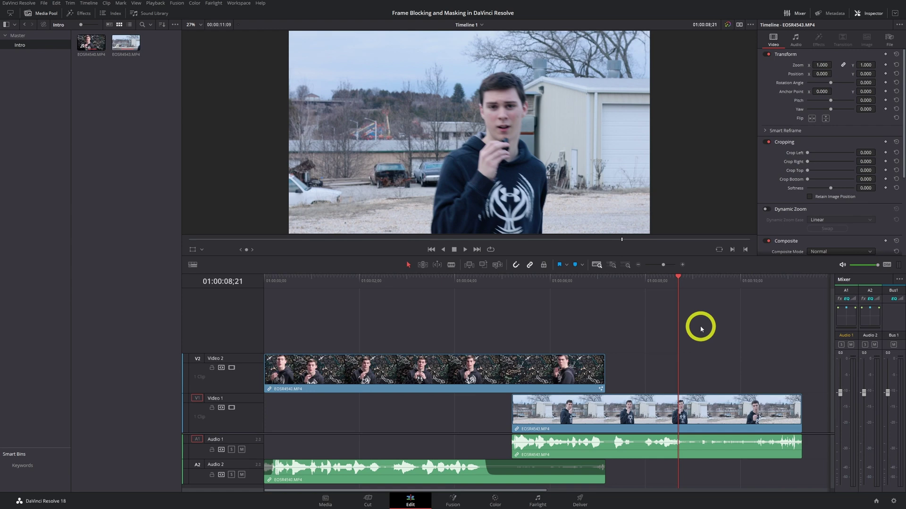
- Reopen the masked clip EOSR4540.MP4 in Fusion at frame 470 and select its Polygon1 mask
{"action": "left_click", "coordinate": [496, 293]}
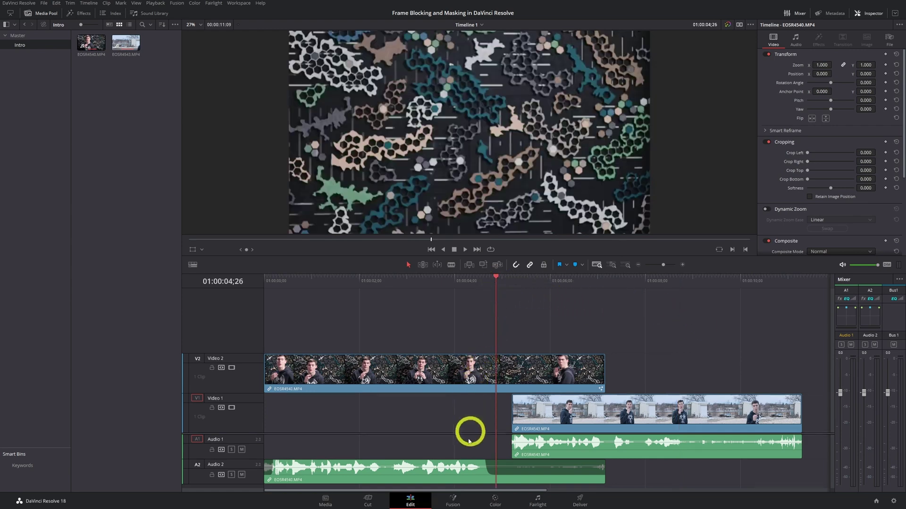
{"action": "left_click", "coordinate": [461, 502]}
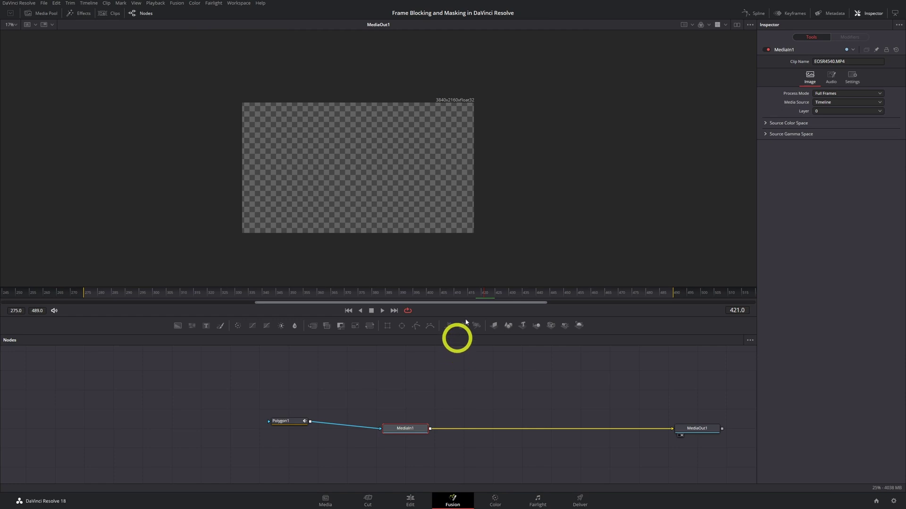
{"action": "left_click", "coordinate": [612, 293]}
{"action": "left_click", "coordinate": [285, 421]}
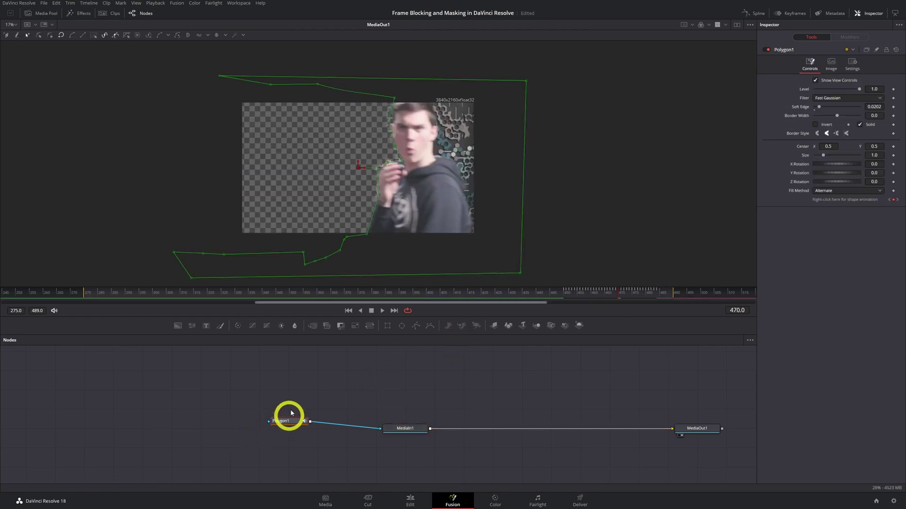